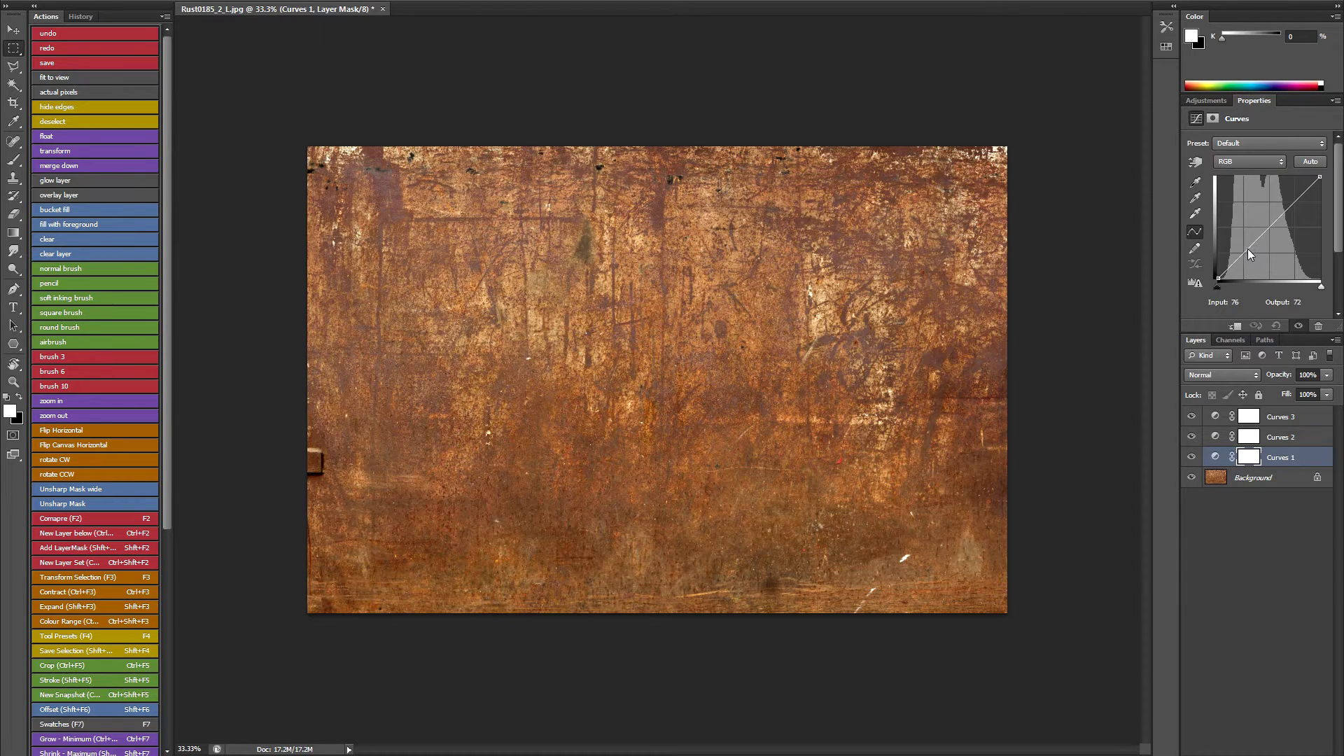
Darken the rust texture with Curves 1, then brighten it with Curves 2 (input 37, output 76)
{"action": "left_click_drag", "start_coordinate": [1247, 248], "coordinate": [1257, 262]}
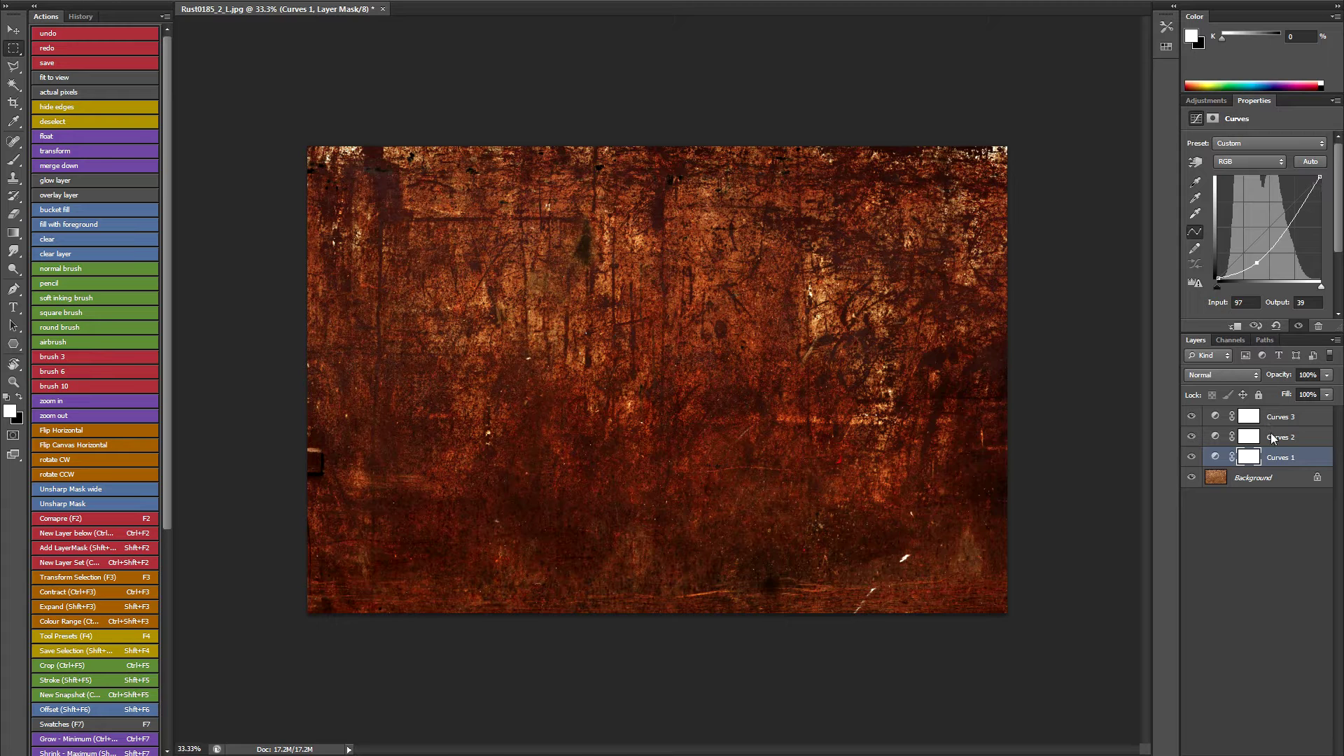
{"action": "left_click", "coordinate": [1221, 435]}
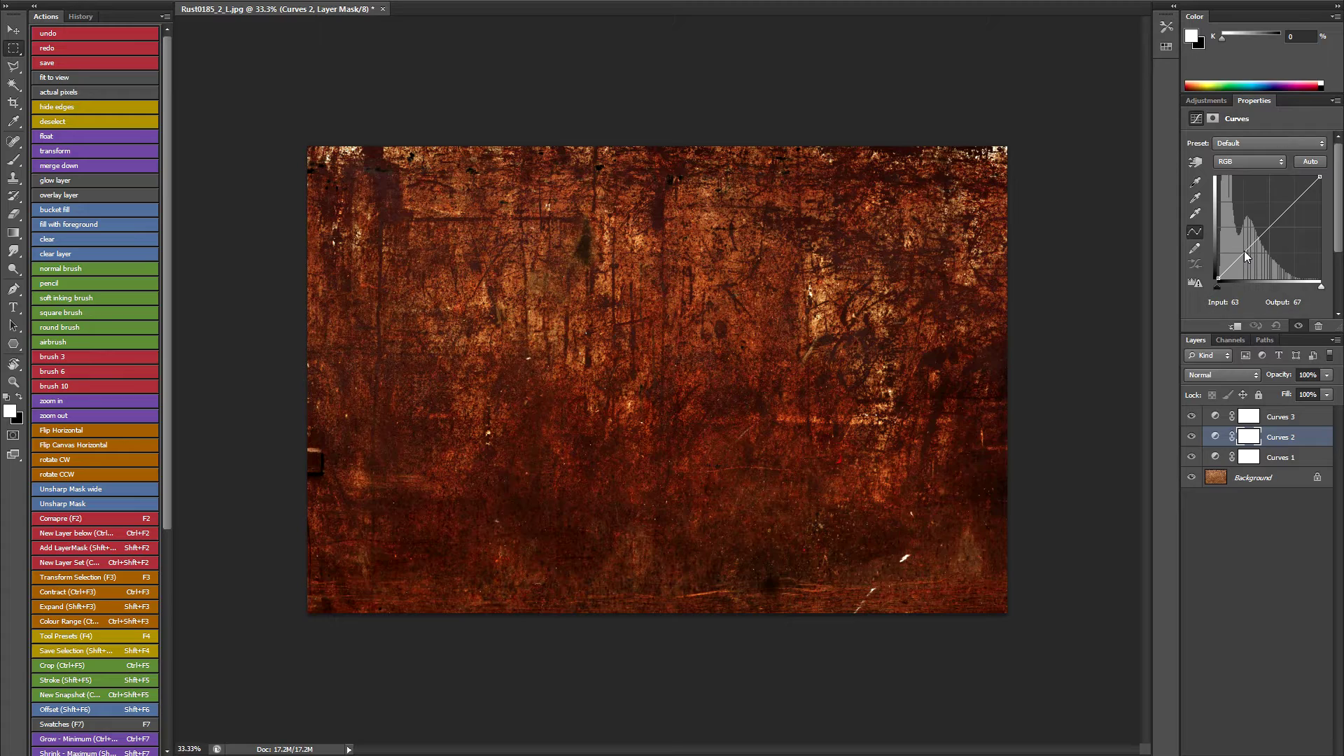
{"action": "left_click_drag", "start_coordinate": [1243, 254], "coordinate": [1233, 248]}
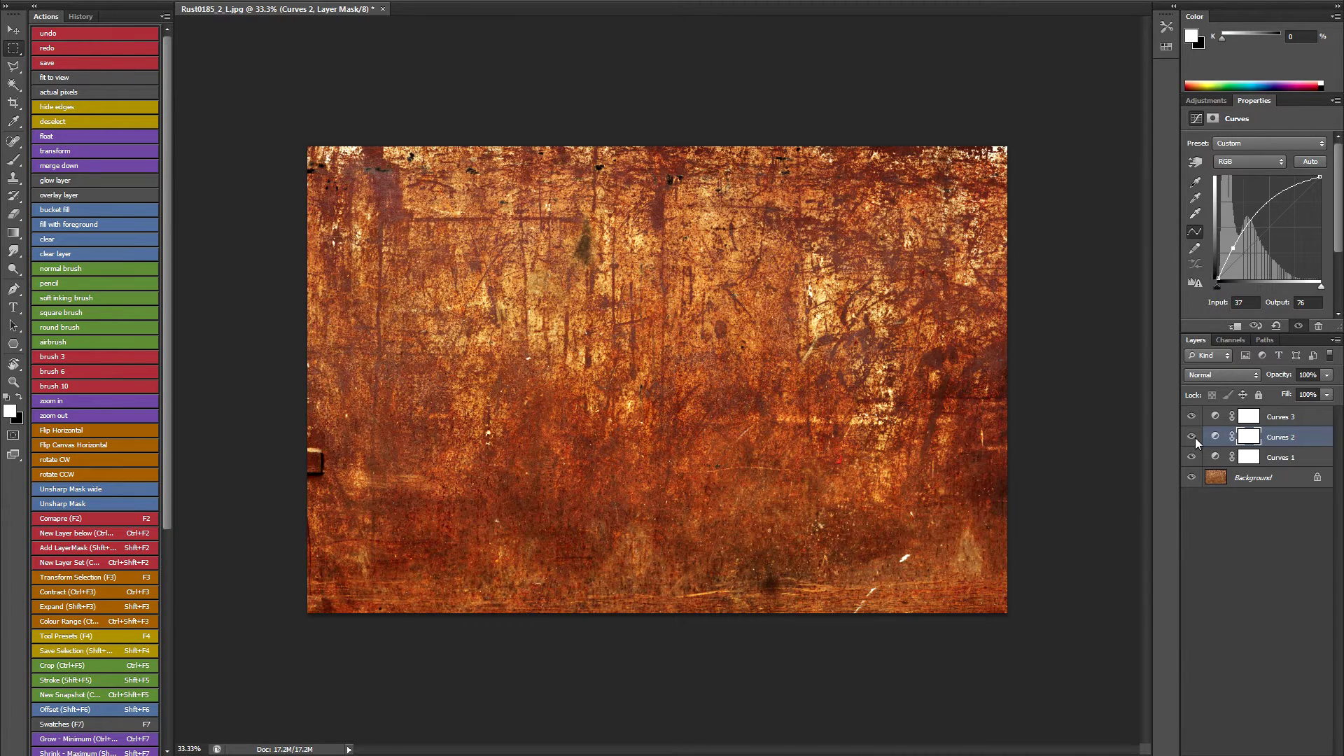
Hide Curves 1 and Curves 2, select Curves 3, and bring up Modo
{"action": "left_click_drag", "start_coordinate": [1194, 438], "coordinate": [1190, 457]}
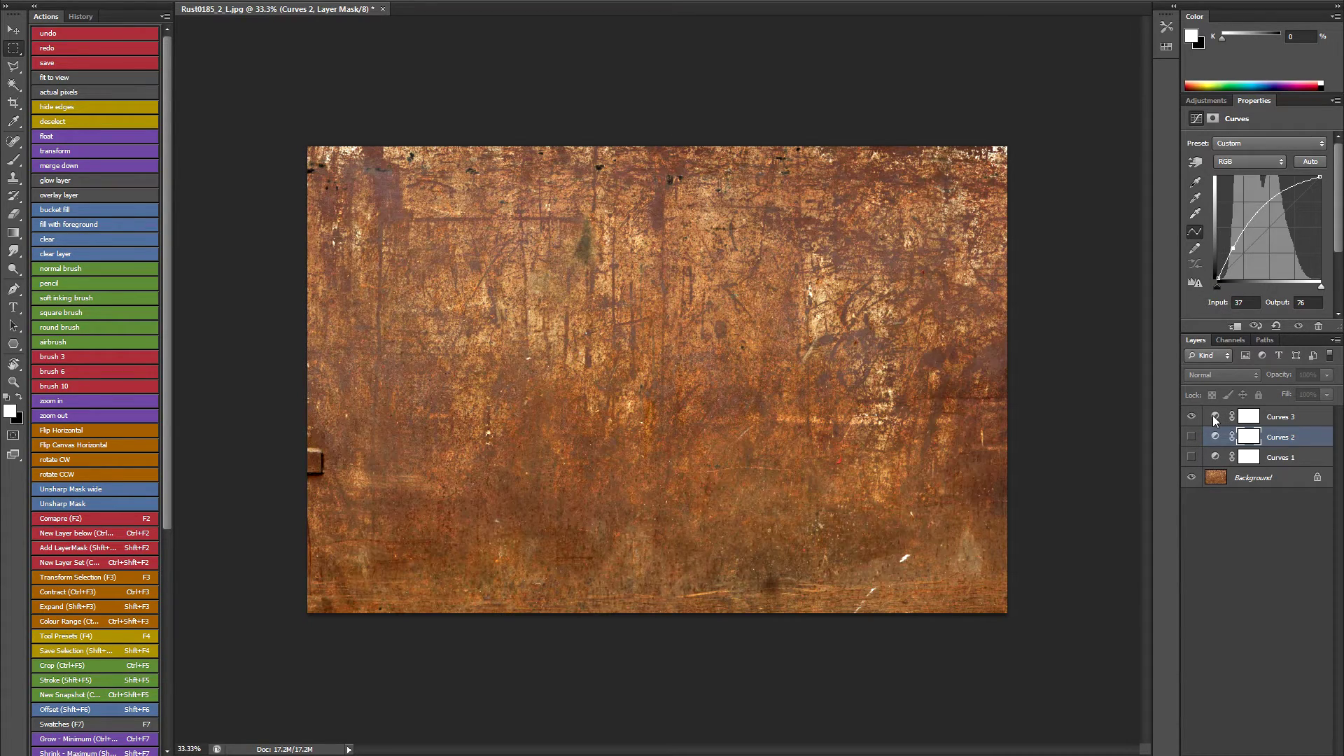
{"action": "left_click", "coordinate": [1214, 416]}
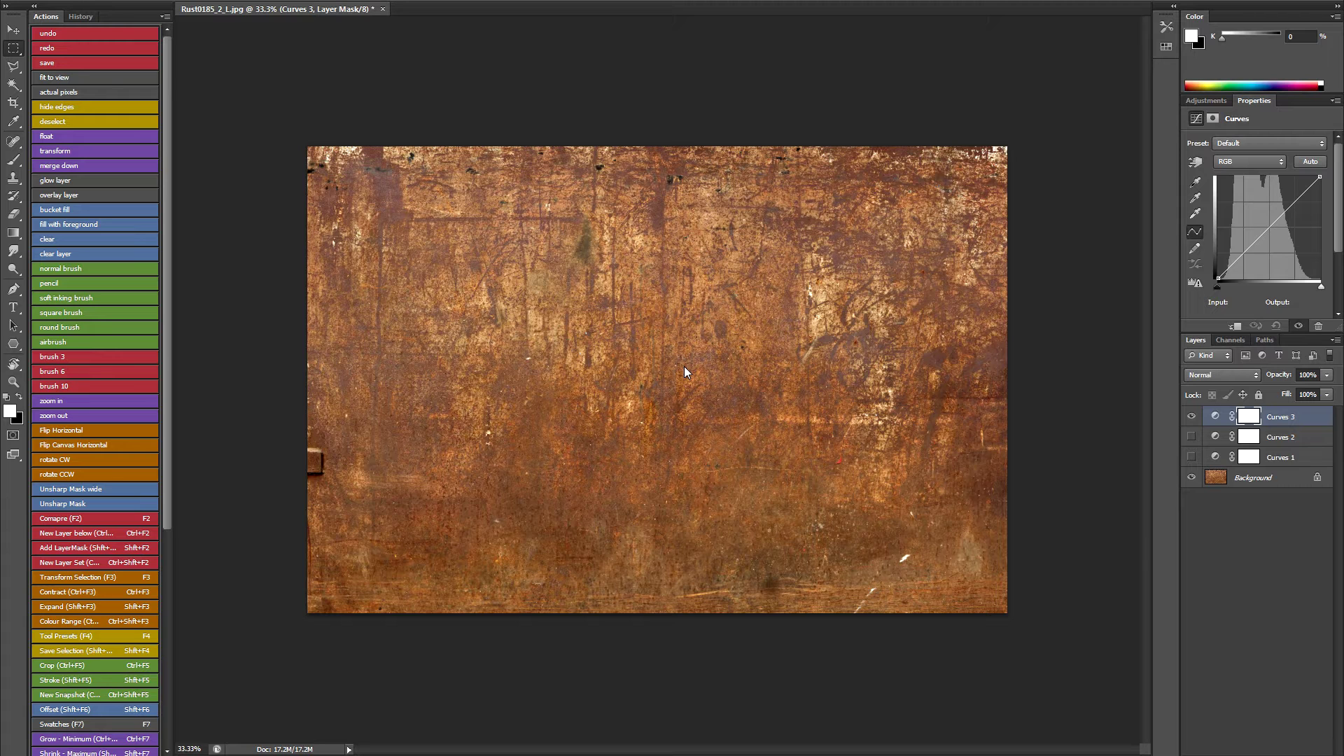
{"action": "key", "text": "alt+Tab"}
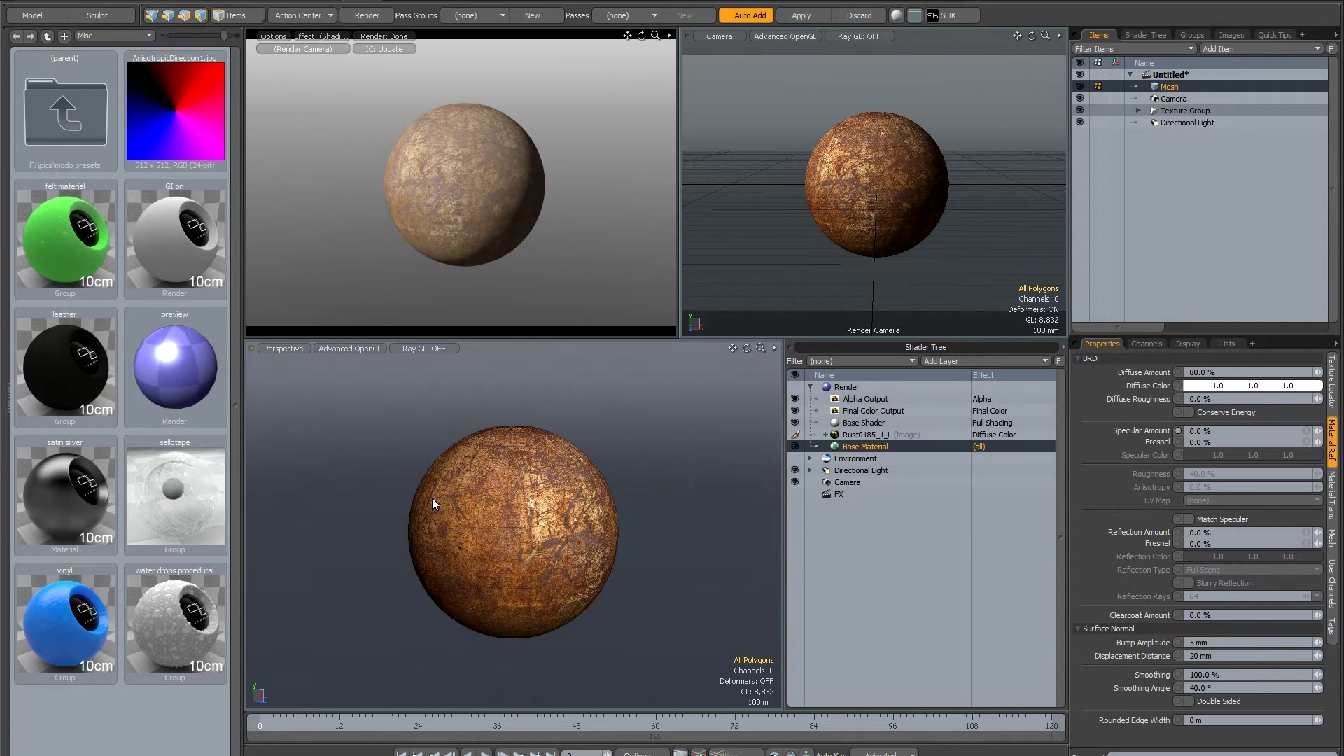
Orbit around the rust sphere in Polygons mode and select the Rust0185_1_L layer
{"action": "left_click_drag", "start_coordinate": [656, 518], "coordinate": [578, 524], "text": "alt"}
{"action": "key", "text": "3"}
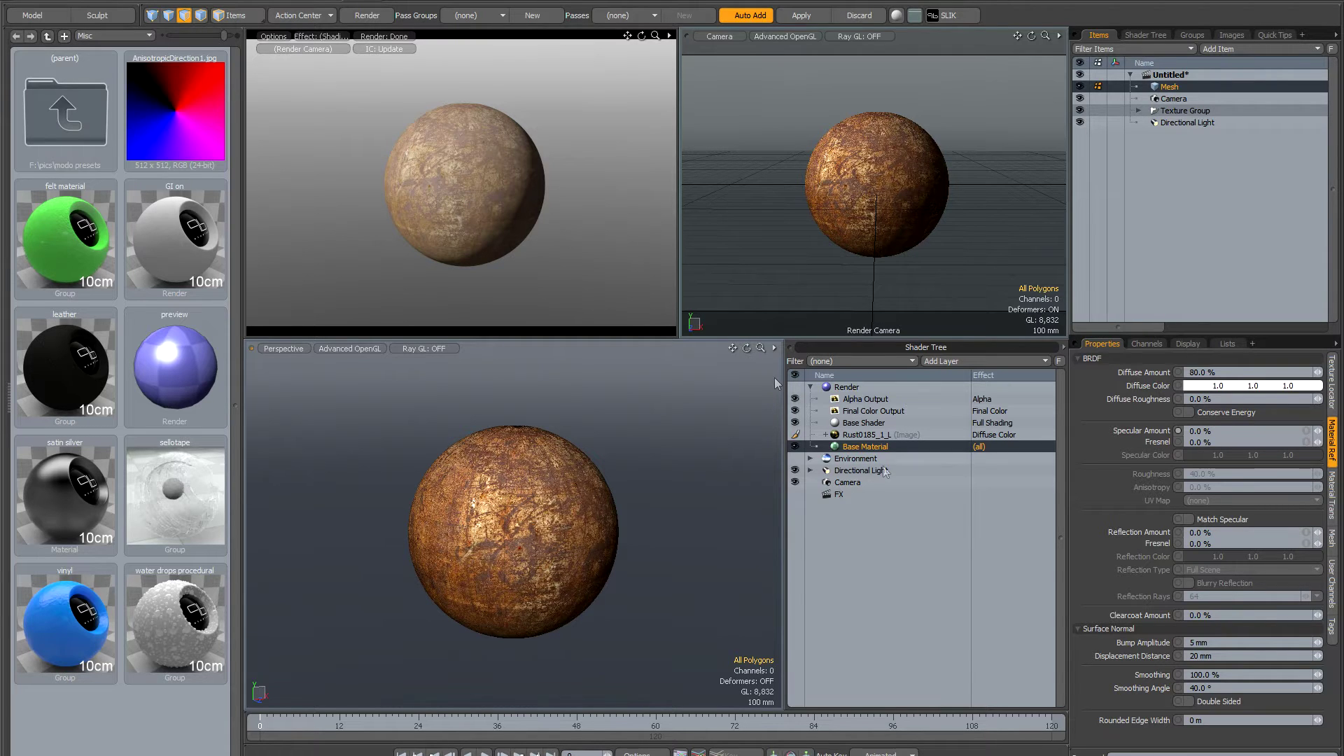
{"action": "left_click", "coordinate": [870, 435]}
Set the Final Color Output's output gamma to 1.0
{"action": "left_click", "coordinate": [862, 413]}
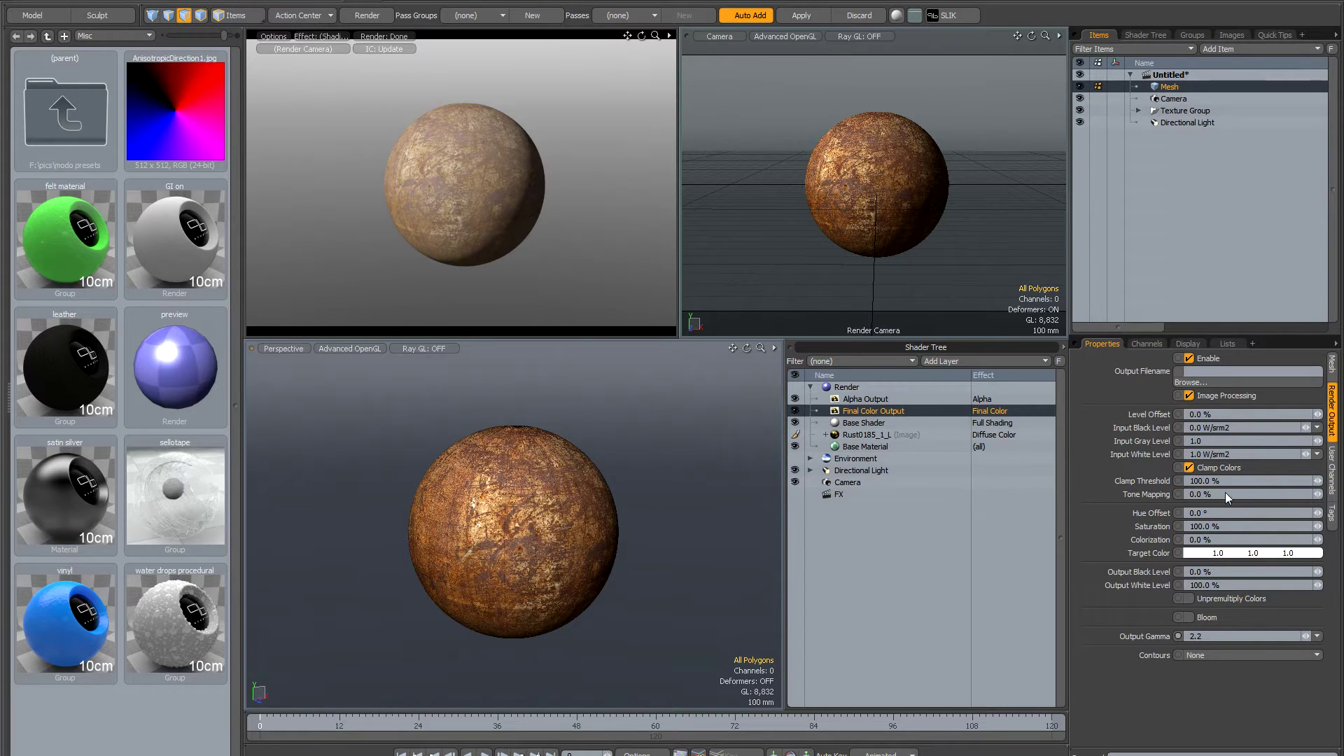
{"action": "left_click", "coordinate": [1216, 637]}
{"action": "type", "text": "1.0"}
{"action": "key", "text": "Return"}
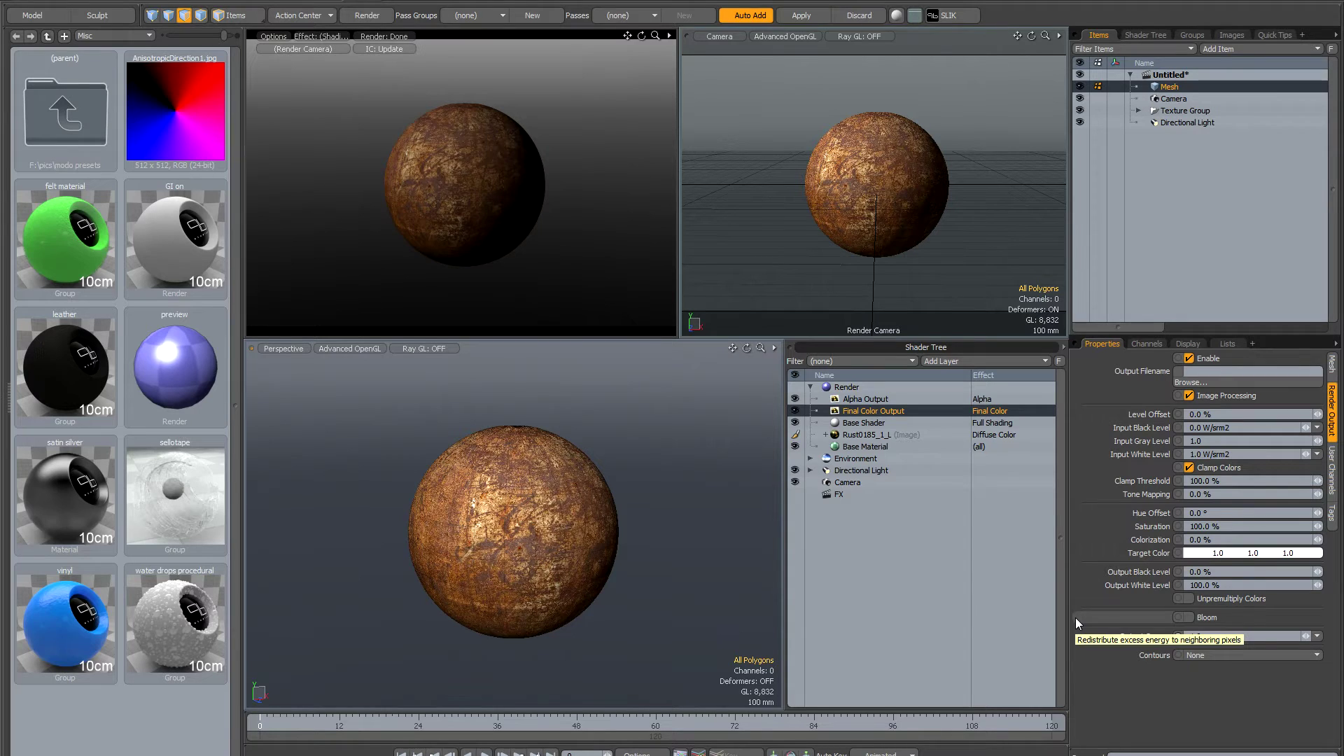
Restore the output gamma to 2.2 and select the rust texture layer
{"action": "left_click", "coordinate": [1205, 637]}
{"action": "type", "text": "2"}
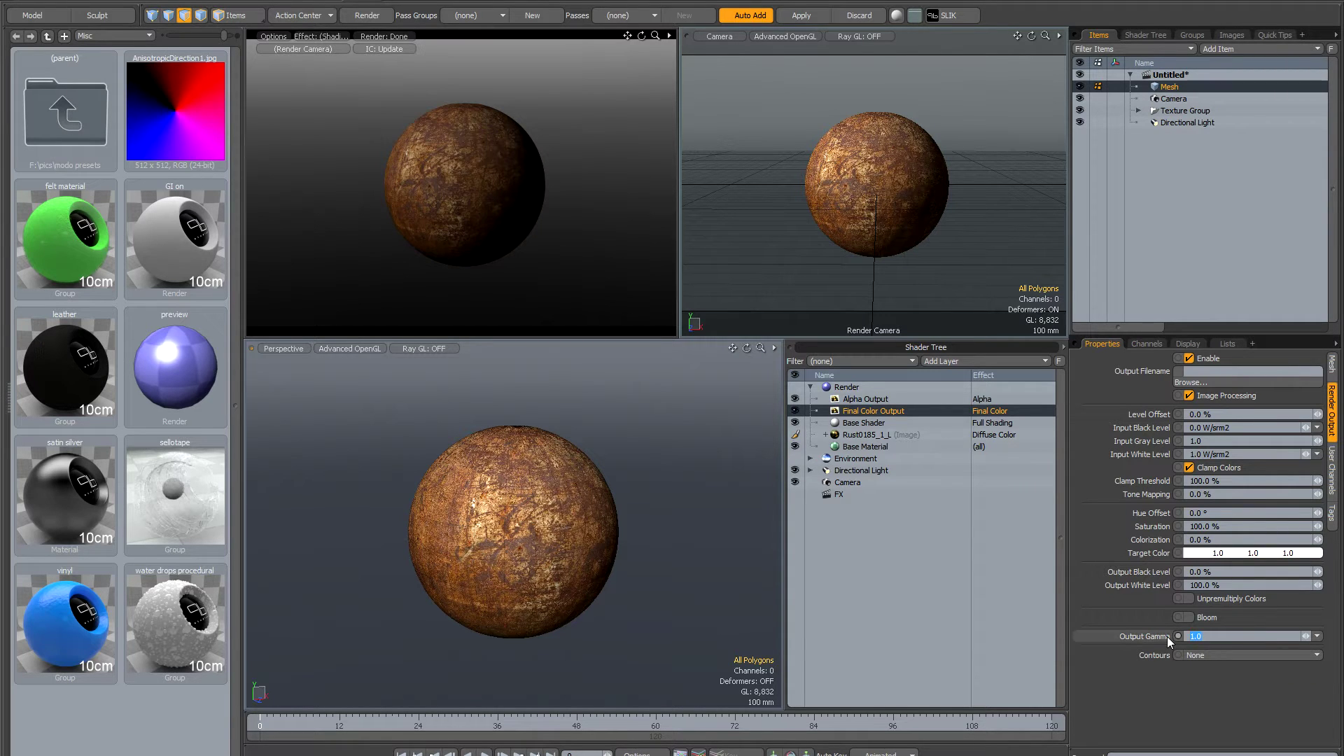
{"action": "type", "text": ".2"}
{"action": "key", "text": "Return"}
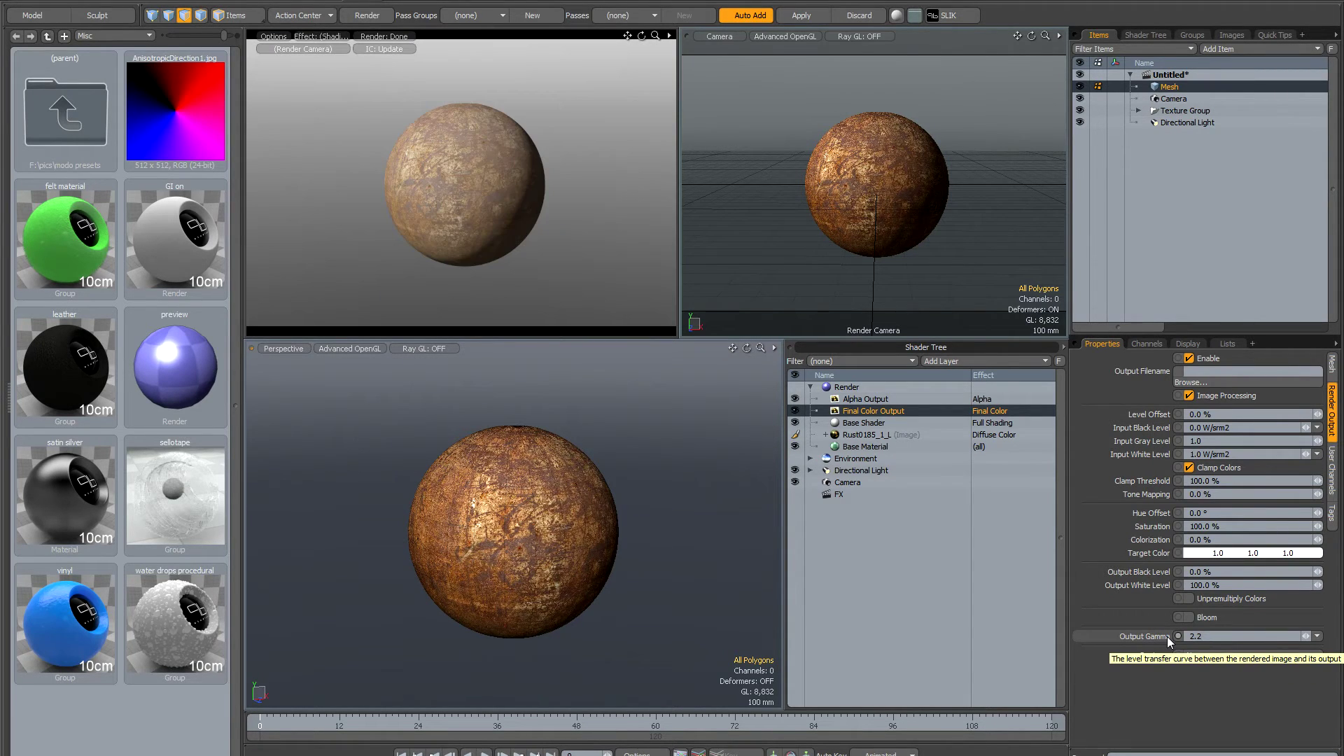
{"action": "left_click", "coordinate": [852, 435]}
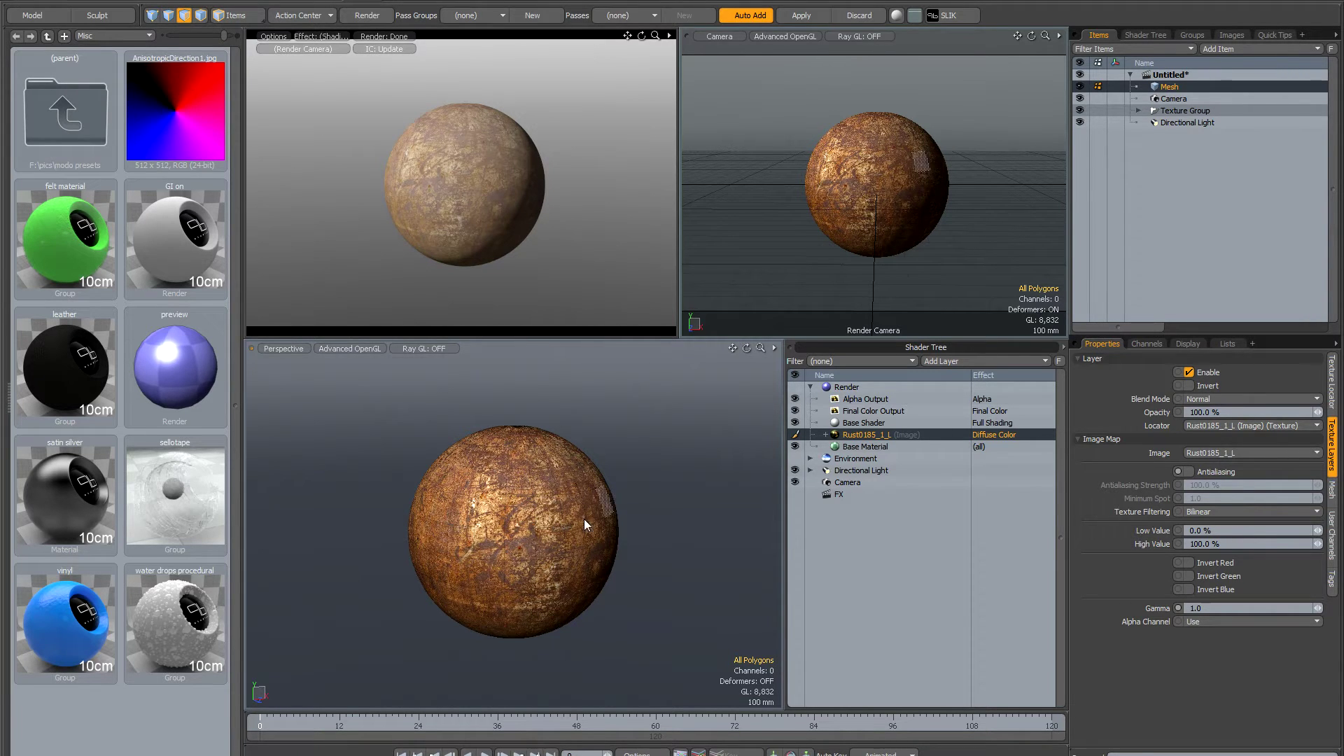
Set the rust texture layer's gamma to 1.0/2.2 (0.4546), then go to the Paint layout
{"action": "left_click", "coordinate": [1236, 613]}
{"action": "type", "text": "/2.2"}
{"action": "key", "text": "Return"}
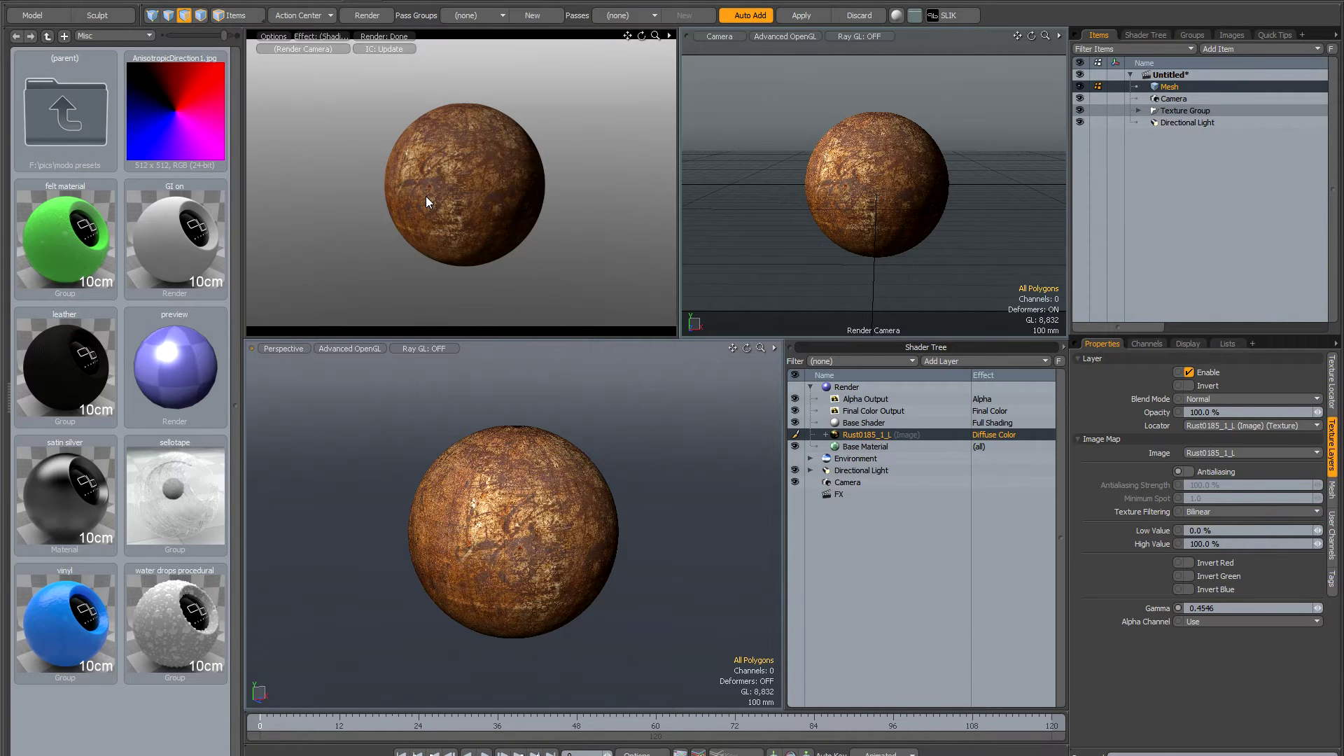
{"action": "key", "text": "ctrl+Tab"}
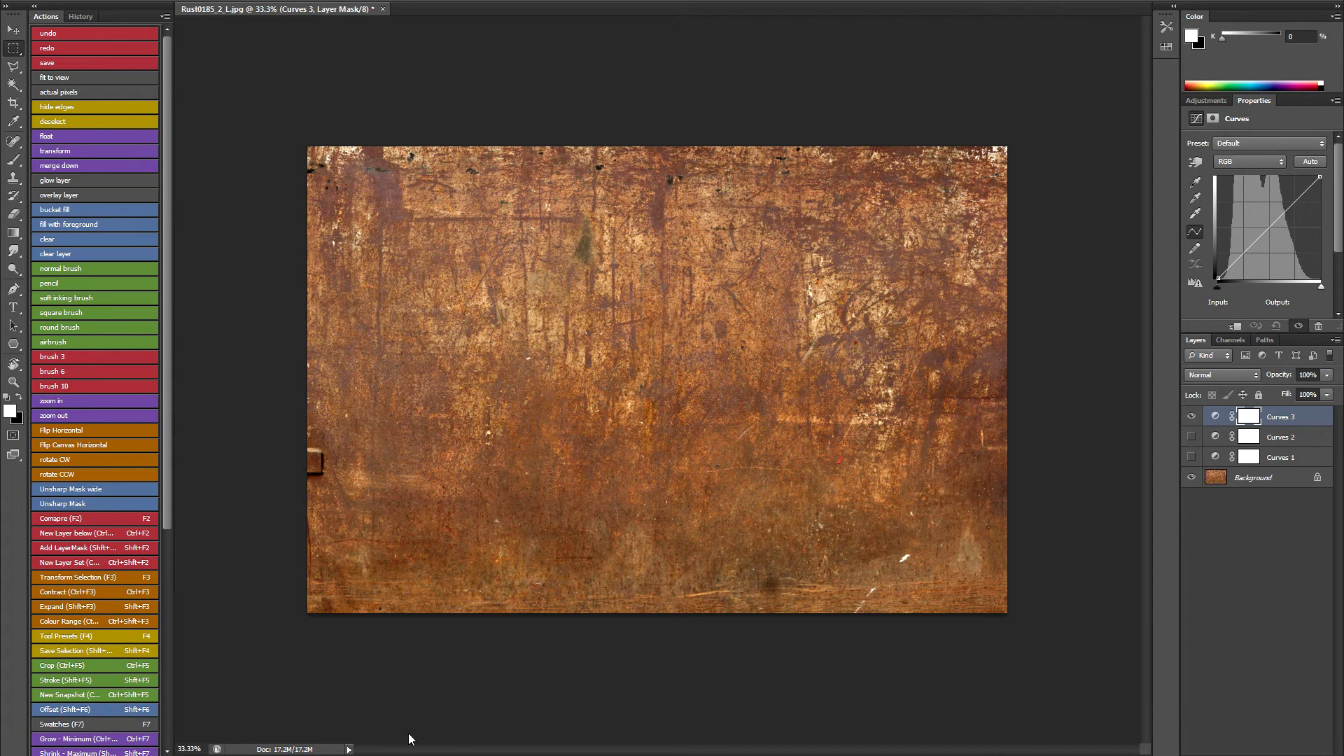
{"action": "mouse_move", "coordinate": [411, 740]}
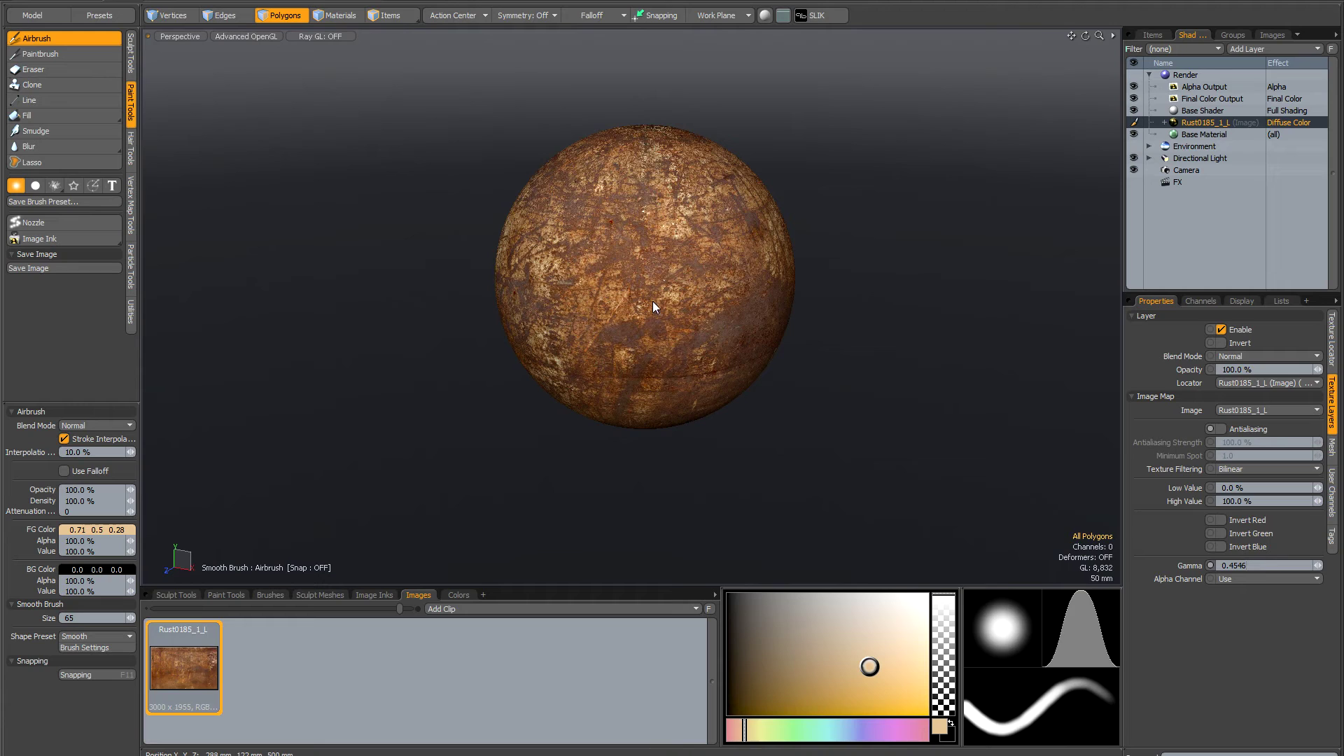
Open Preferences at Rendering > Final Rendering, showing output and display gamma of 2.2
{"action": "left_click", "coordinate": [1203, 98]}
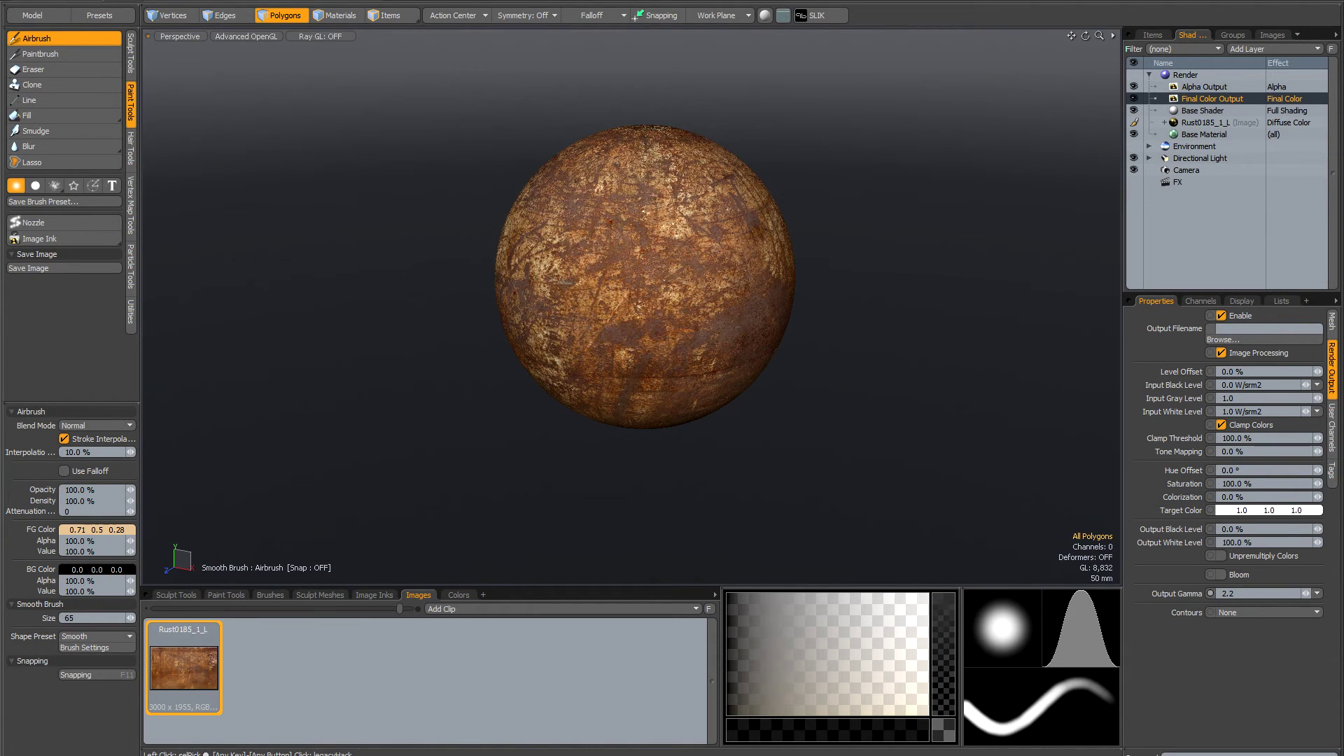
{"action": "left_click", "coordinate": [1204, 123]}
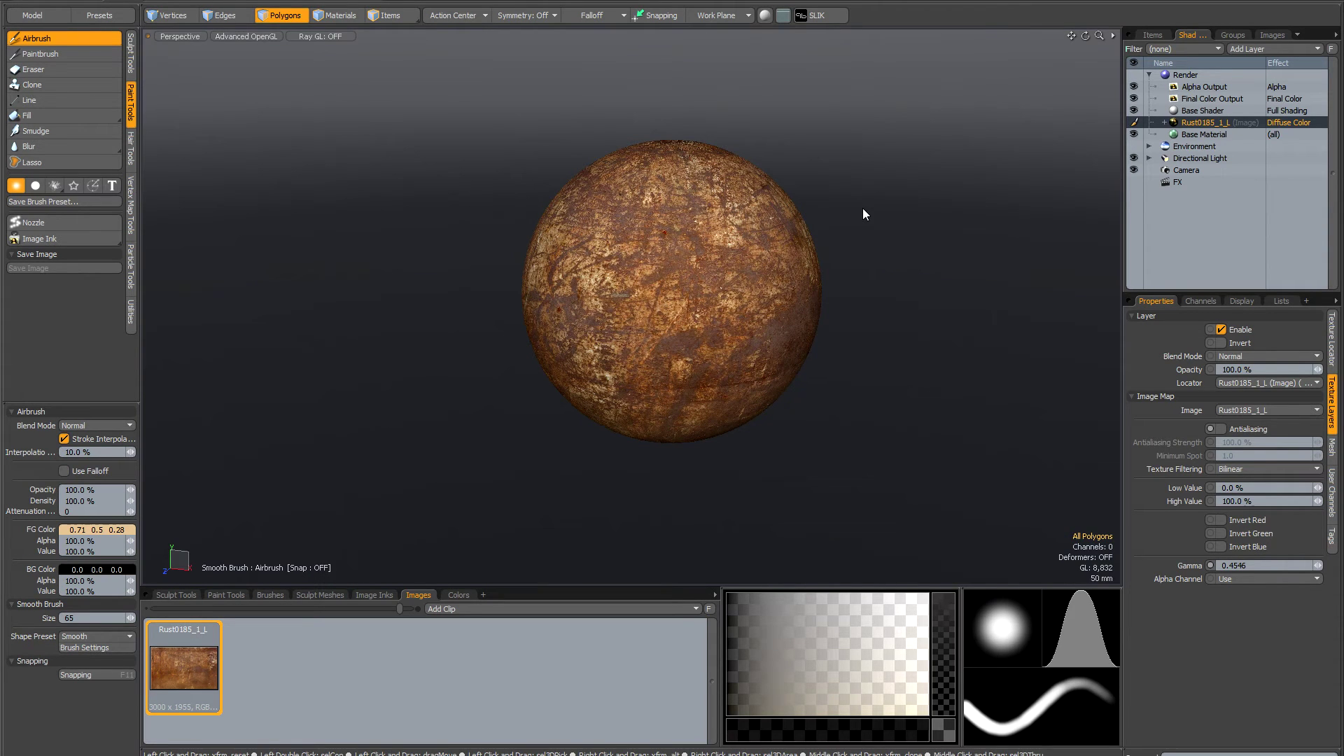
{"action": "left_click", "coordinate": [420, 38]}
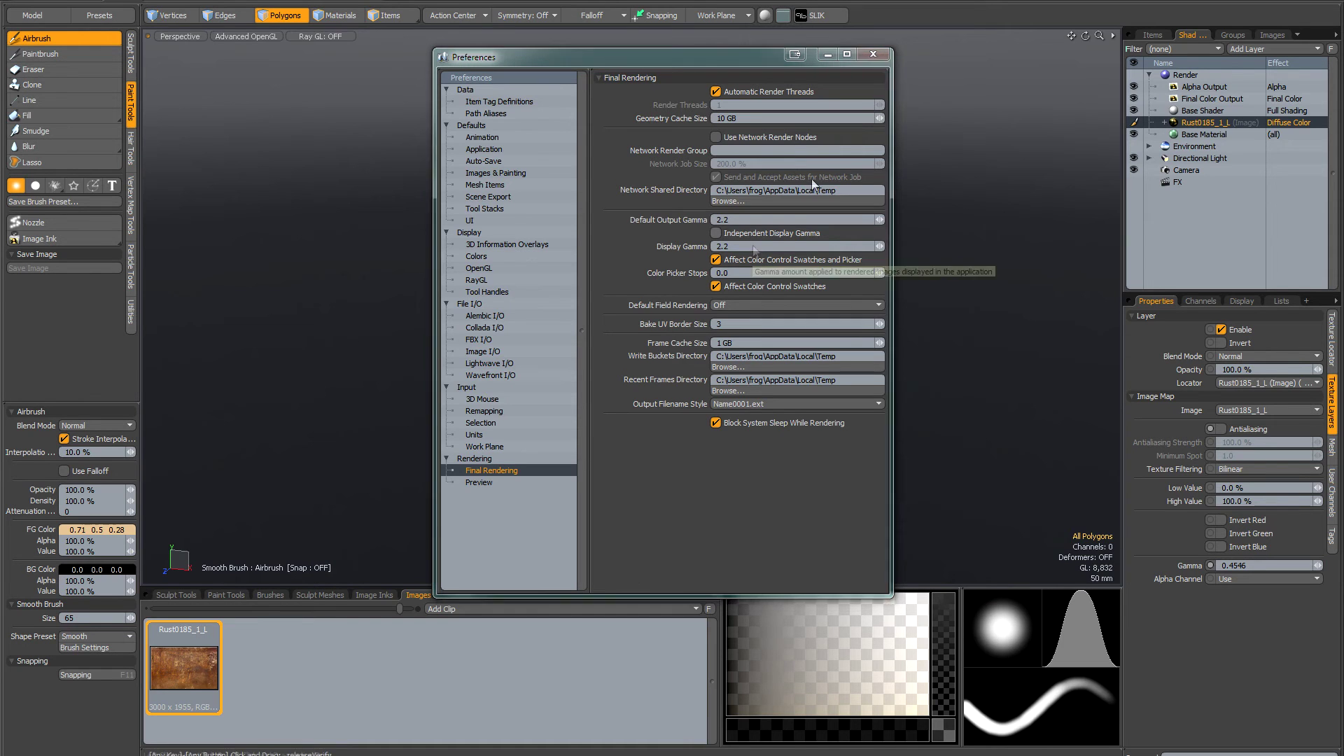
Close the Preferences window to return to the rust sphere viewport
{"action": "left_click", "coordinate": [874, 54]}
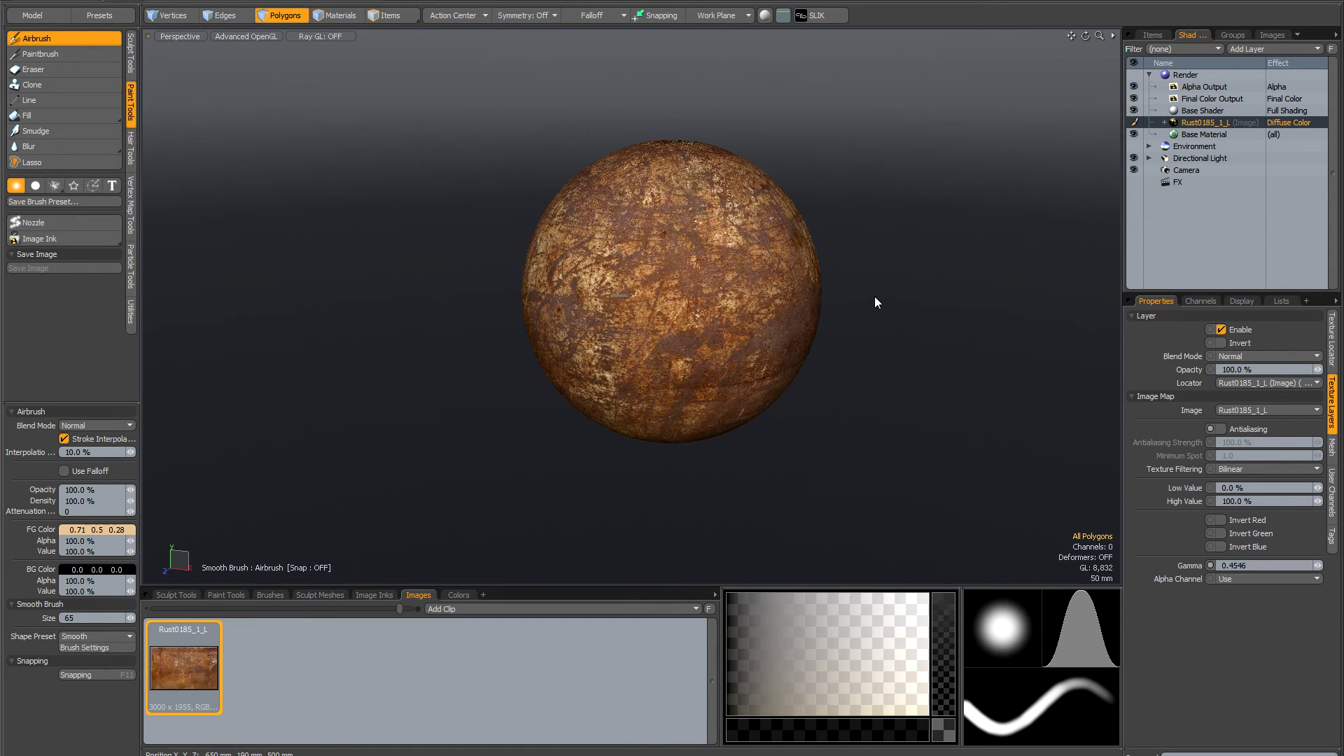
Orbit, zoom, fit and pan the view to inspect the de-gammaed rust sphere up close
{"action": "left_click_drag", "start_coordinate": [865, 302], "coordinate": [856, 304], "text": "alt"}
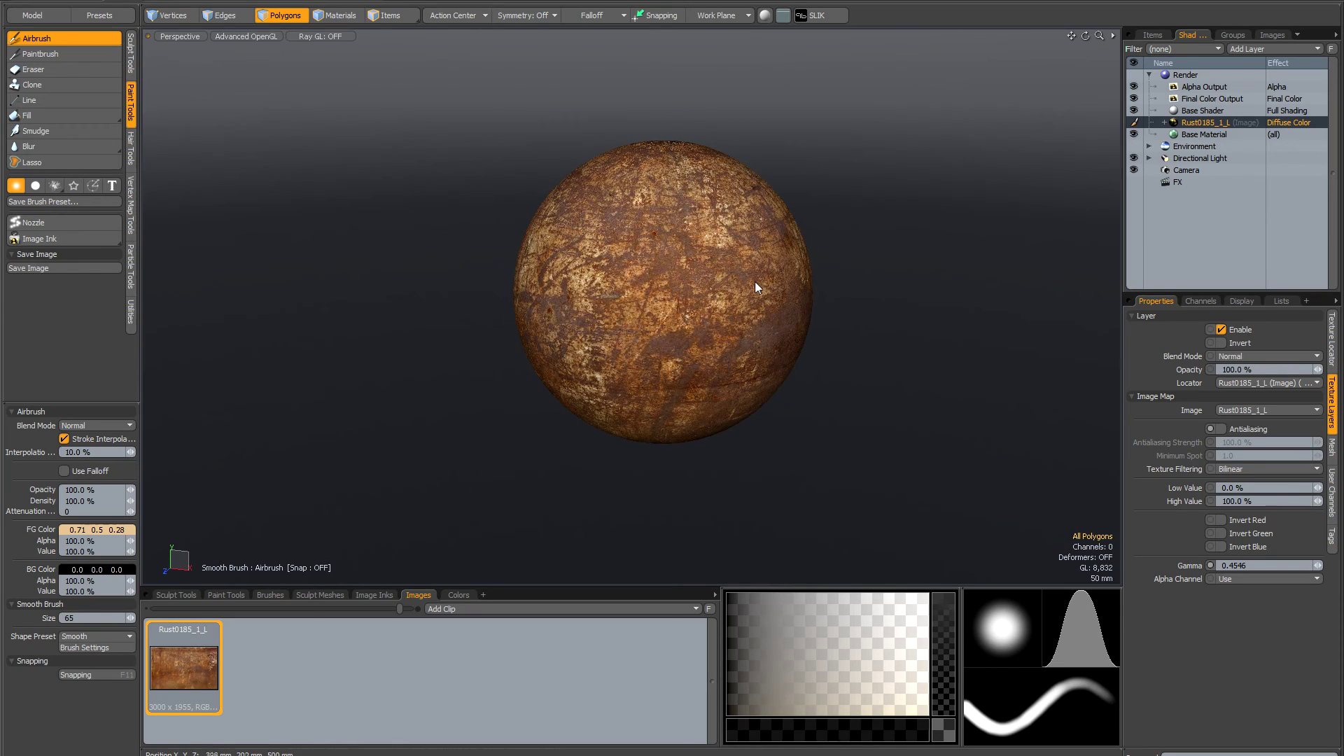
{"action": "scroll", "coordinate": [754, 281], "scroll_direction": "up", "scroll_amount": 3}
{"action": "scroll", "coordinate": [755, 281], "scroll_direction": "down", "scroll_amount": 3}
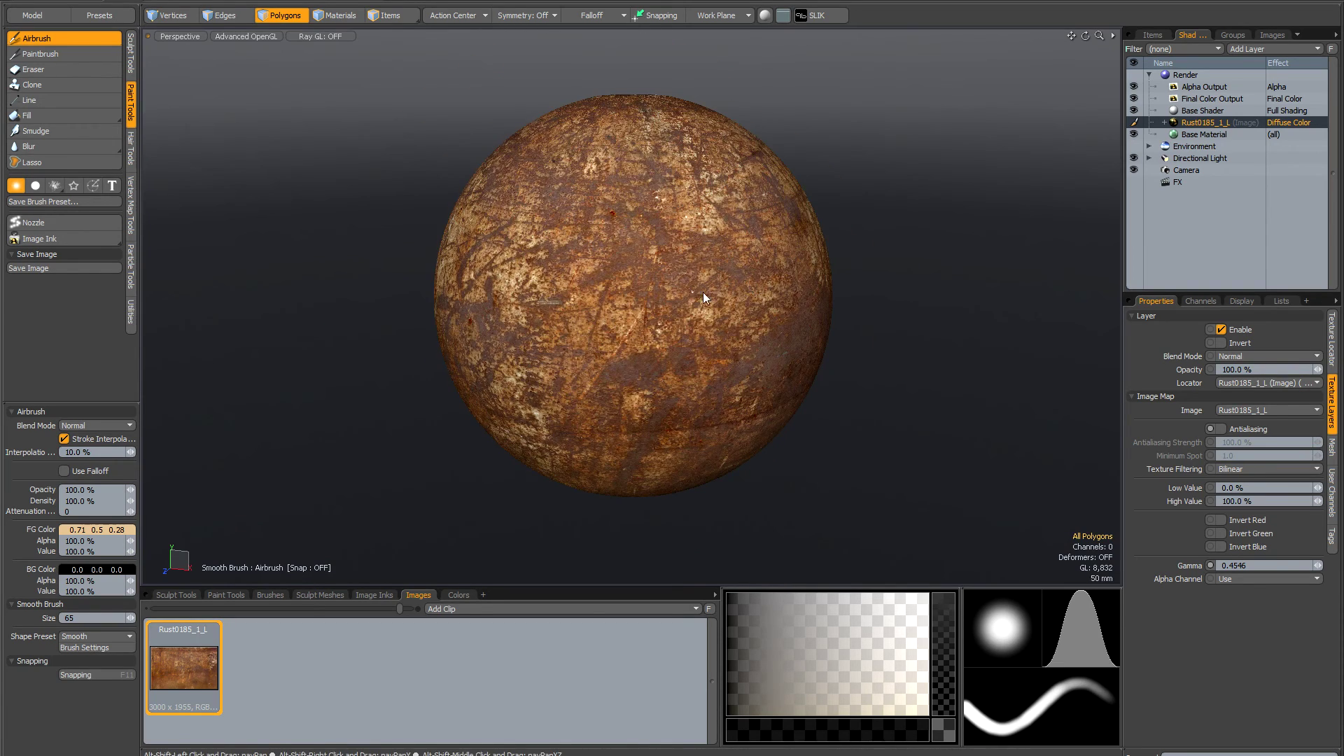
{"action": "left_click_drag", "start_coordinate": [703, 292], "coordinate": [921, 315], "text": "alt"}
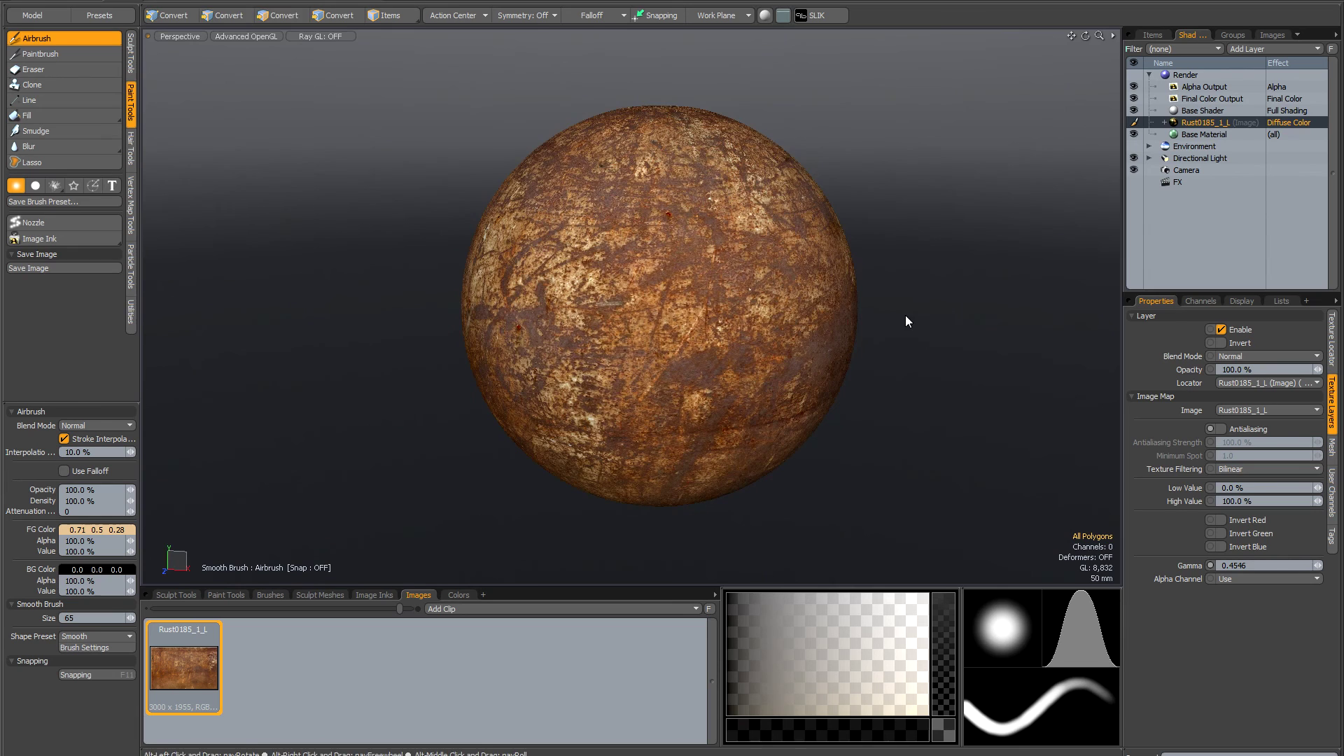
{"action": "key", "text": "shift+a"}
{"action": "left_click_drag", "start_coordinate": [782, 295], "coordinate": [757, 283], "text": "alt"}
{"action": "scroll", "coordinate": [767, 305], "scroll_direction": "up", "scroll_amount": 2}
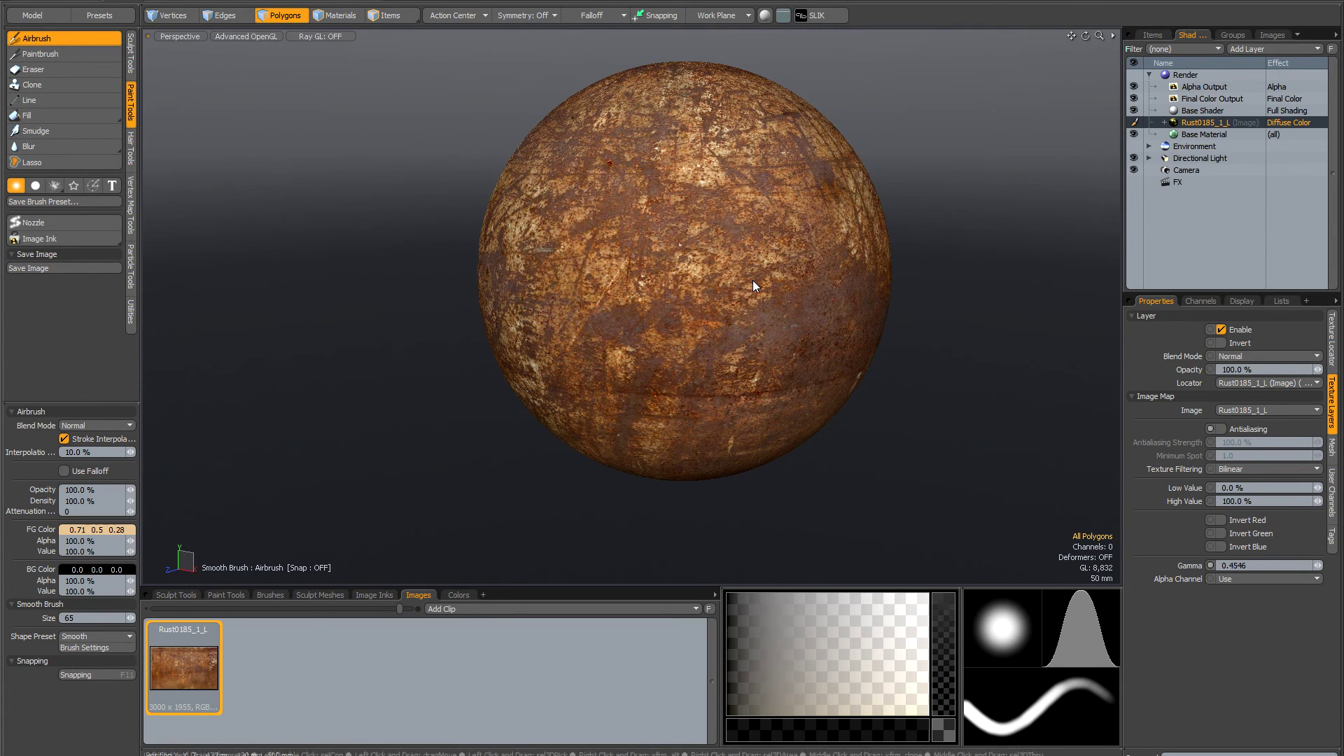
{"action": "left_click_drag", "start_coordinate": [750, 280], "coordinate": [750, 302], "text": "alt+shift"}
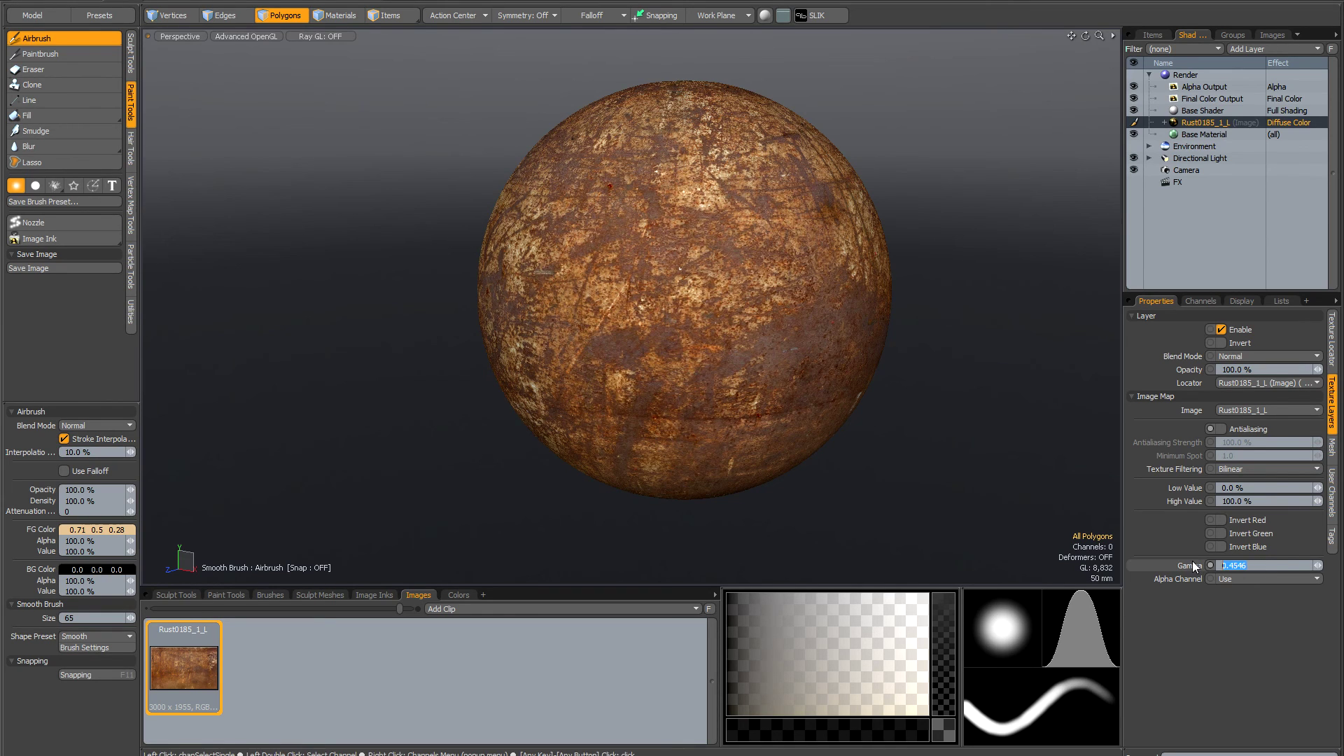
{"action": "type", "text": "1"}
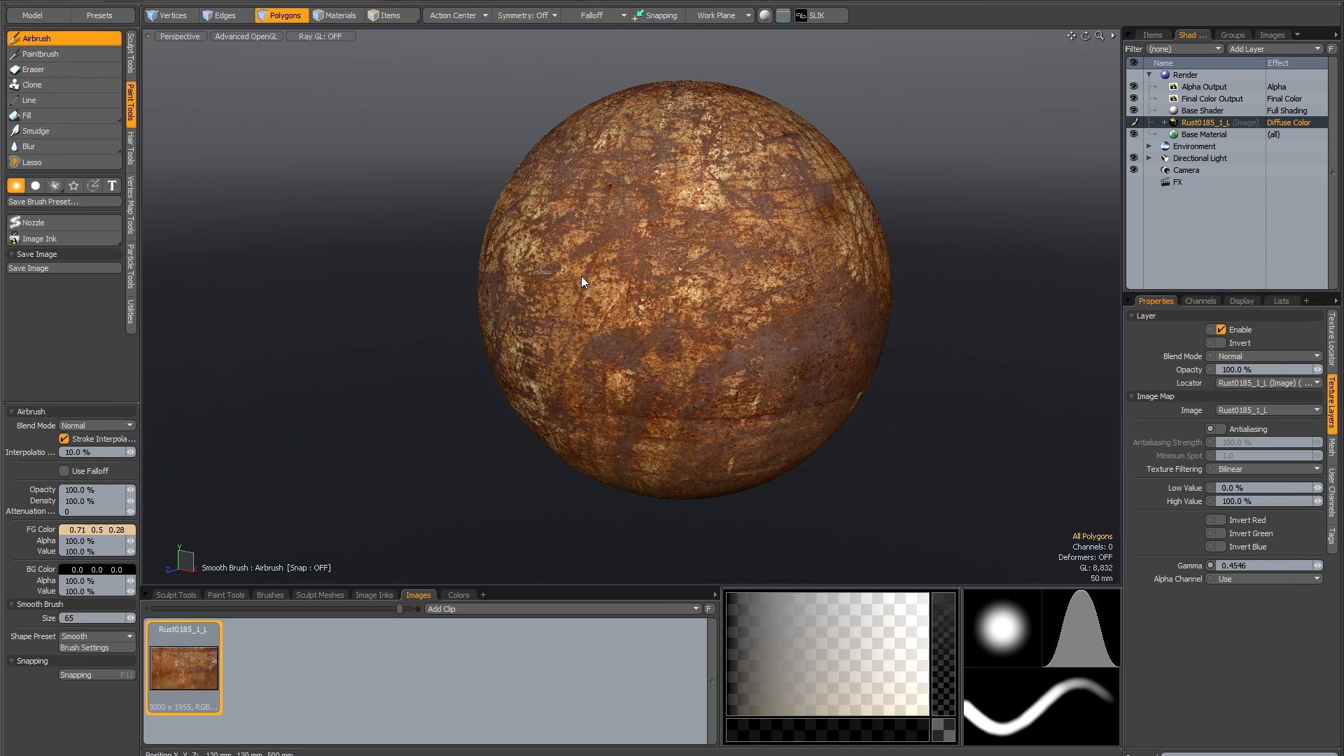
Change the Final Color Output's output gamma from 2.2 to 1
{"action": "left_click", "coordinate": [1222, 99]}
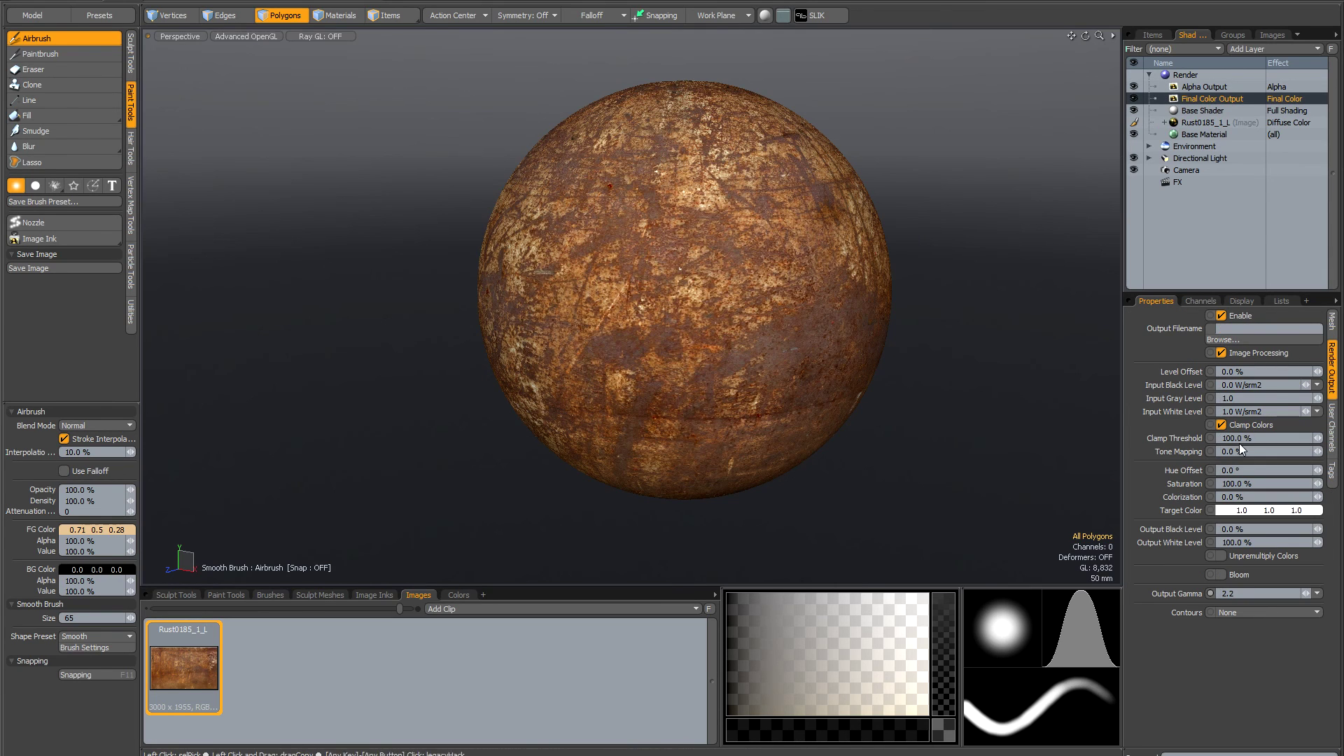
{"action": "left_click", "coordinate": [1202, 593]}
{"action": "type", "text": "1"}
{"action": "key", "text": "Return"}
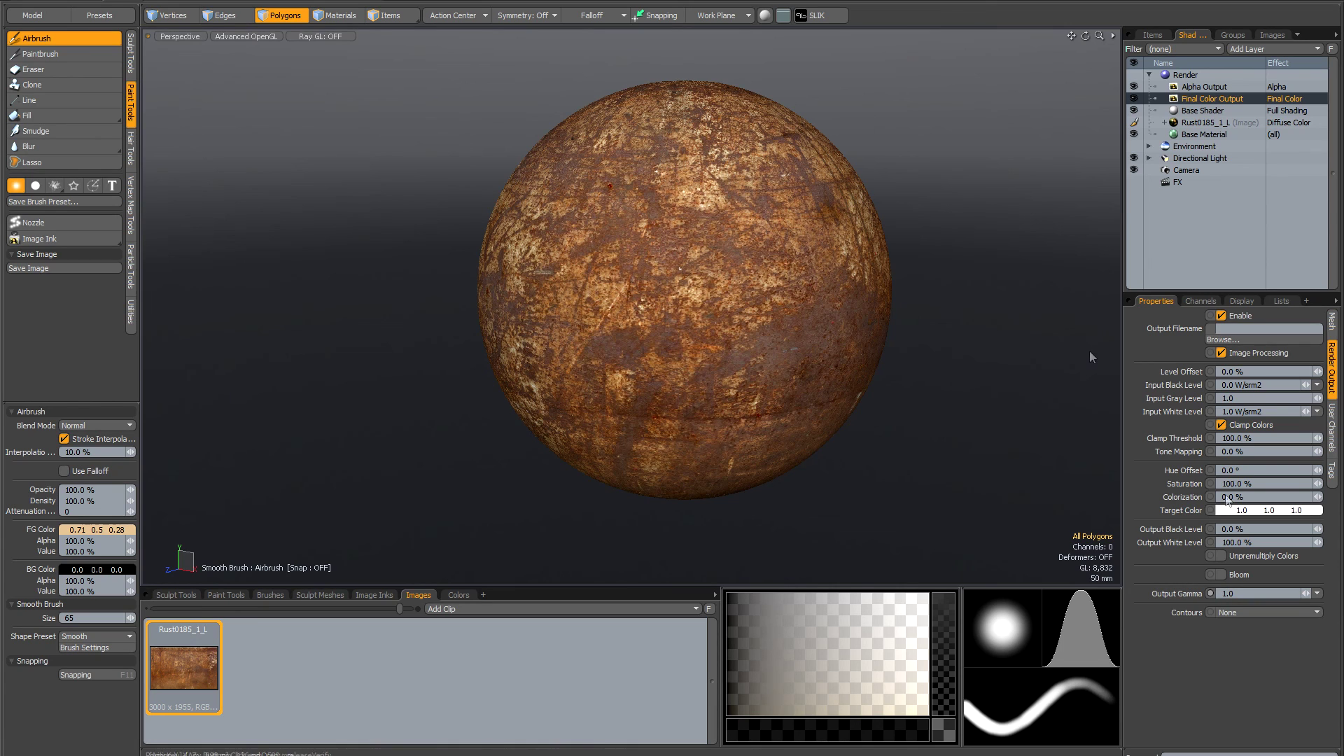